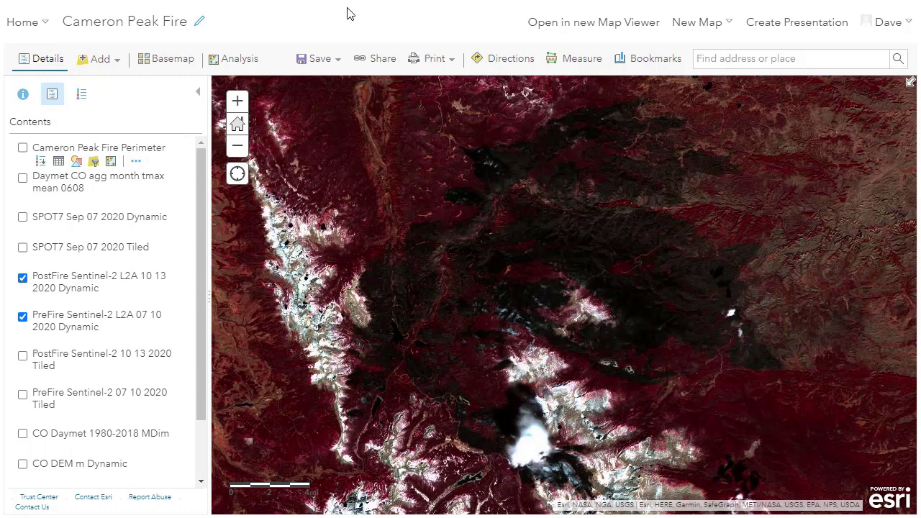
- Open the Perform Analysis pane for the Cameron Peak Fire map
left_click(248, 63)
- Expand each Raster Analysis tool category, then start a new raster function template
left_click(138, 169)
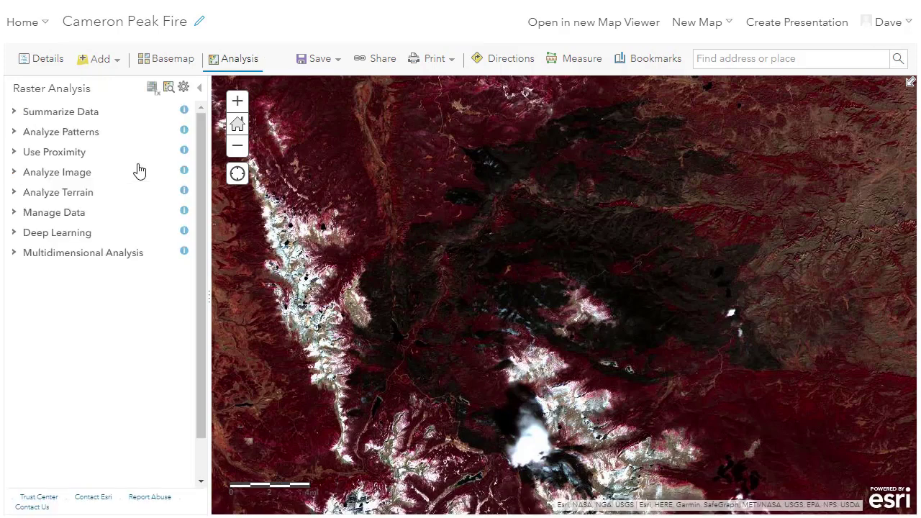
left_click(92, 113)
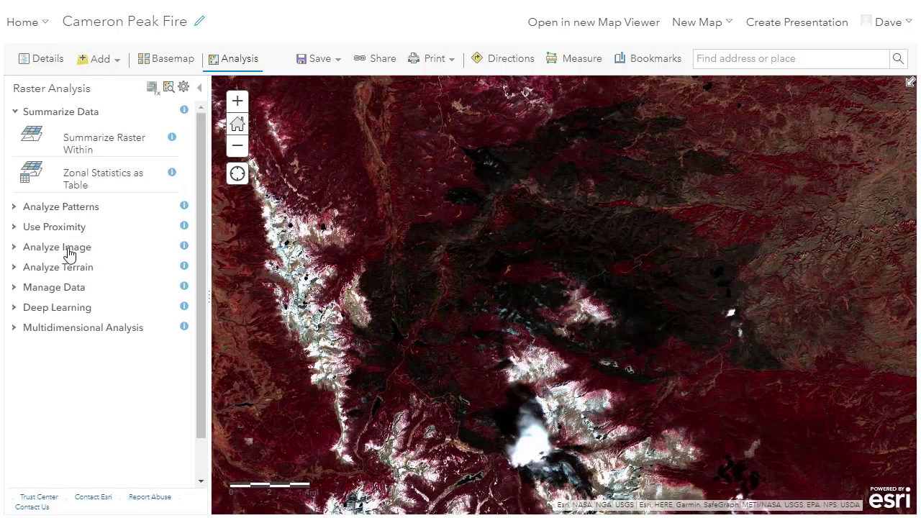
left_click(68, 256)
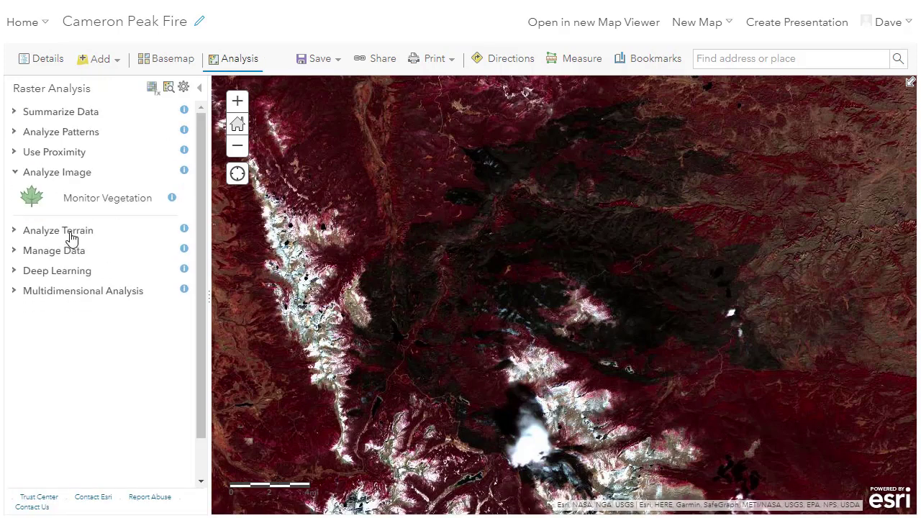
left_click(72, 237)
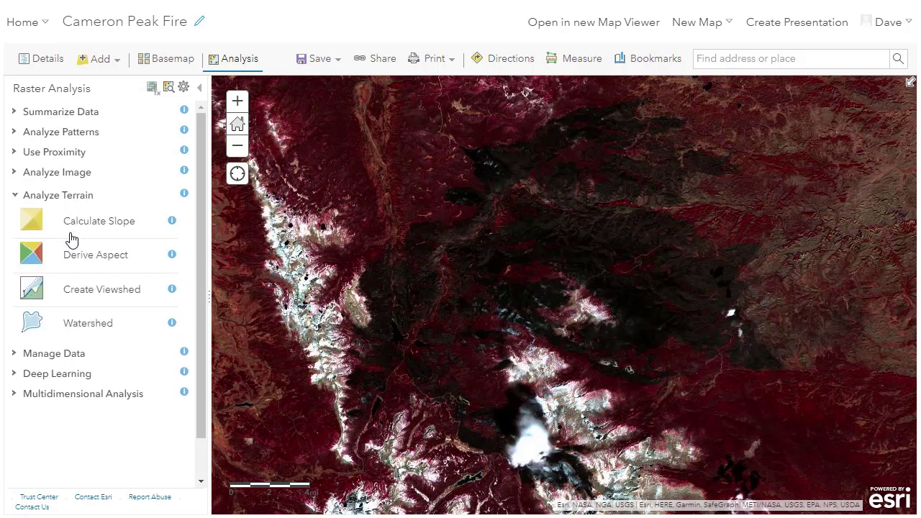
left_click(80, 377)
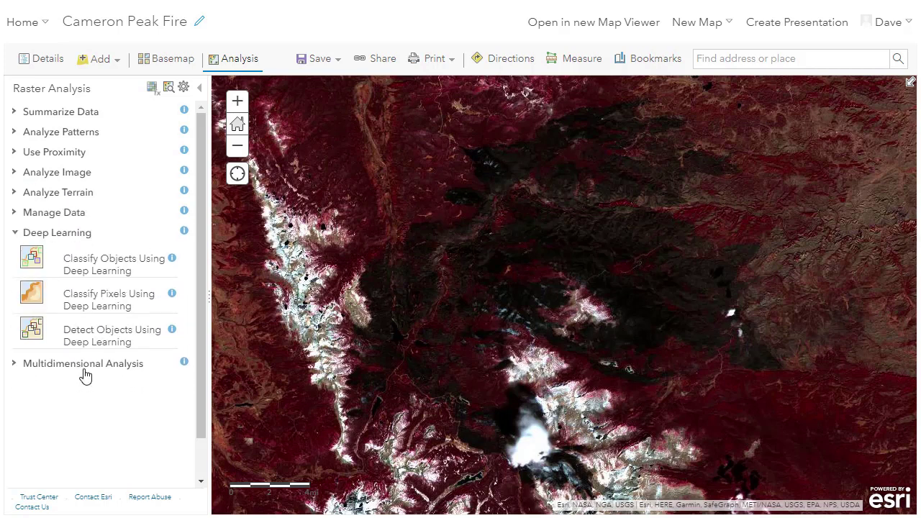
left_click(85, 365)
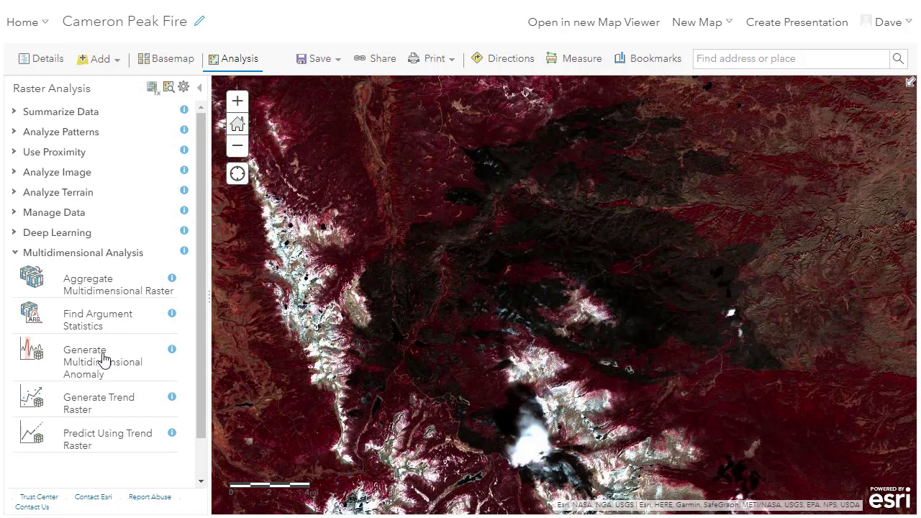
left_click(151, 90)
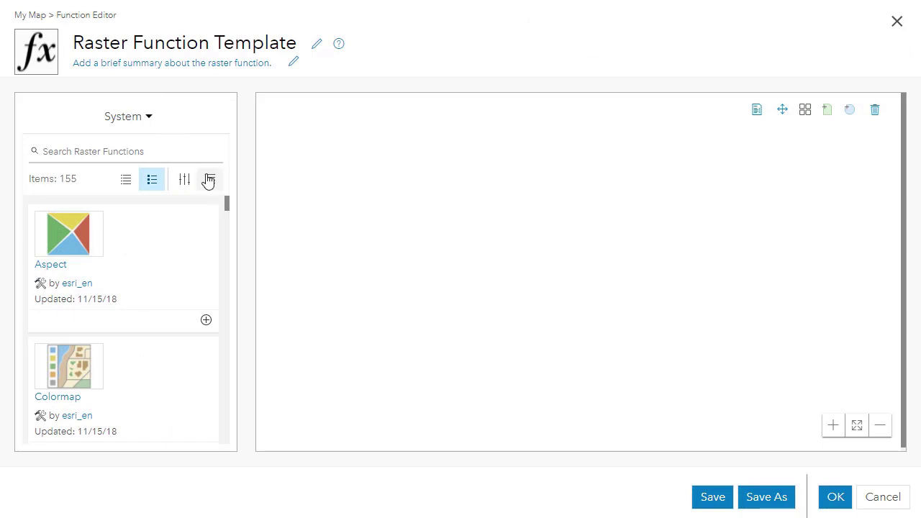
- Add the Aspect and Colormap functions and a Raster input to the template canvas
scroll(225, 201, "down", 2)
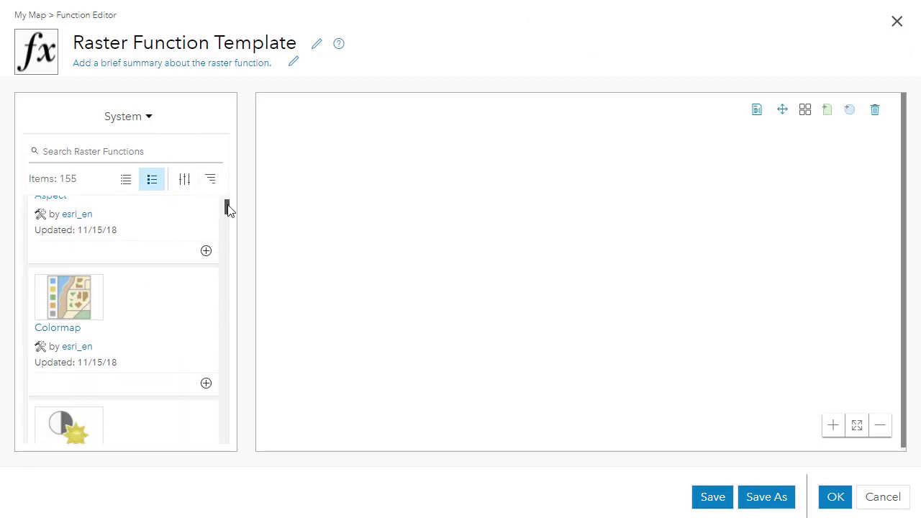
scroll(230, 208, "up", 3)
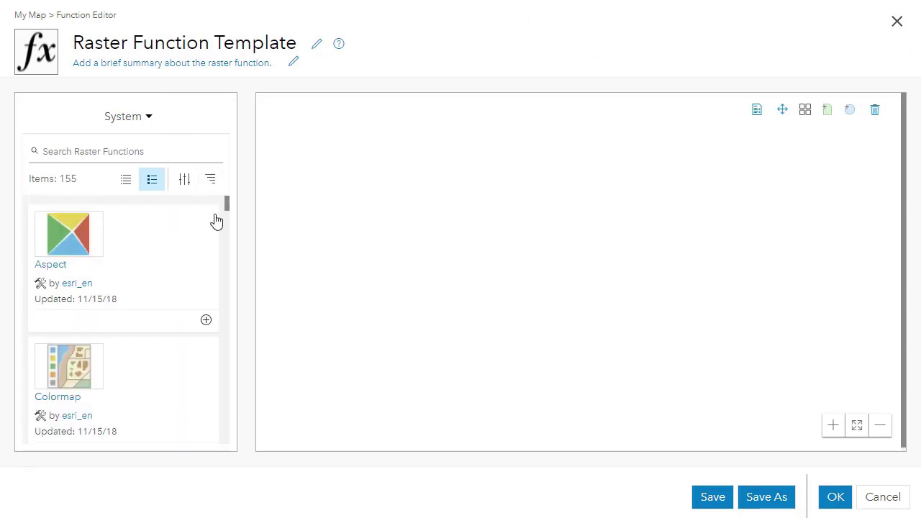
mouse_move(205, 239)
scroll(287, 259, "down", 3)
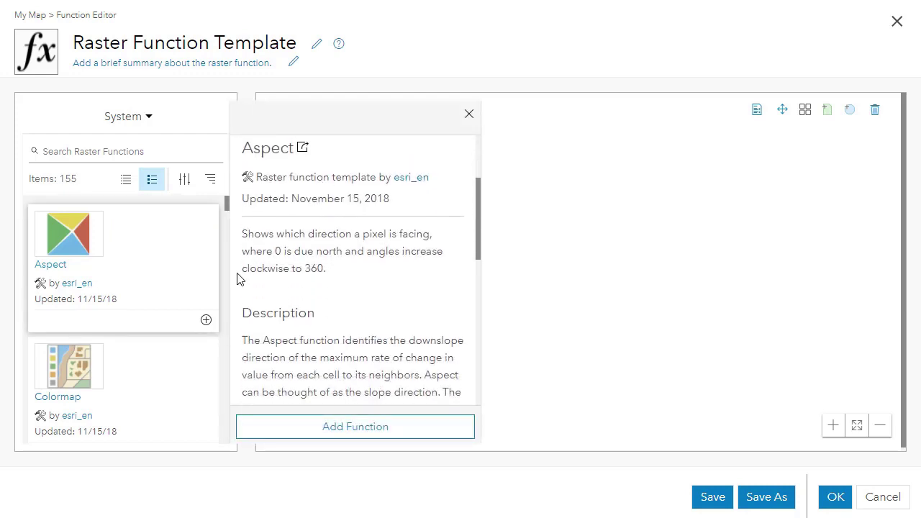
left_click(206, 319)
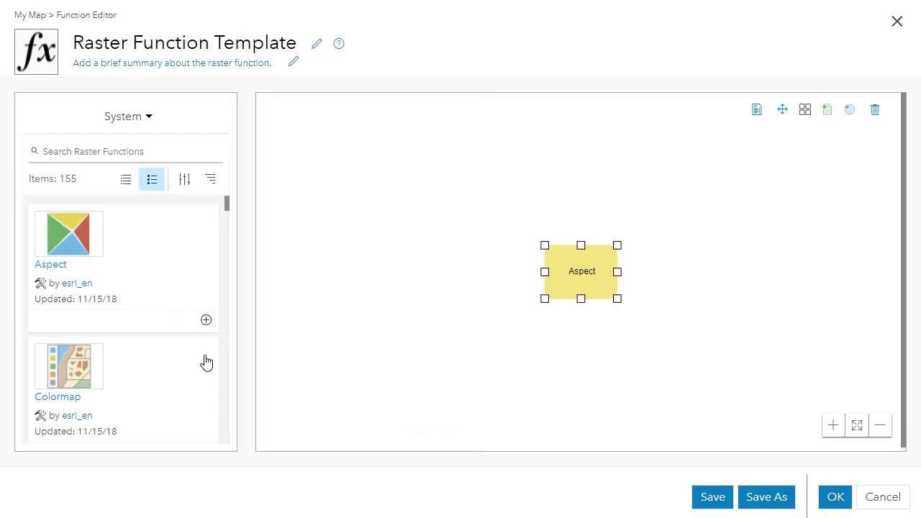
scroll(202, 374, "down", 1)
left_click(205, 380)
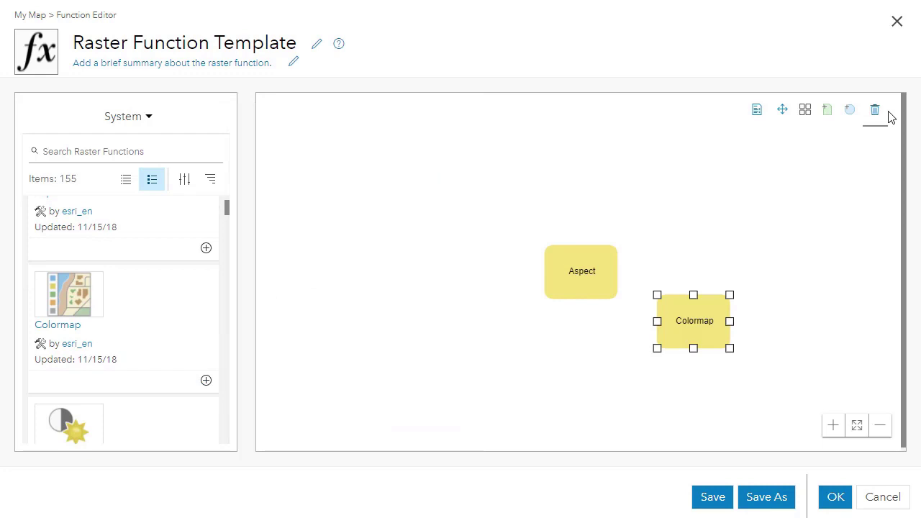
left_click(827, 113)
- Connect the raster to Aspect, make its Raster variable public, and save the template
left_click_drag(494, 321, 584, 282)
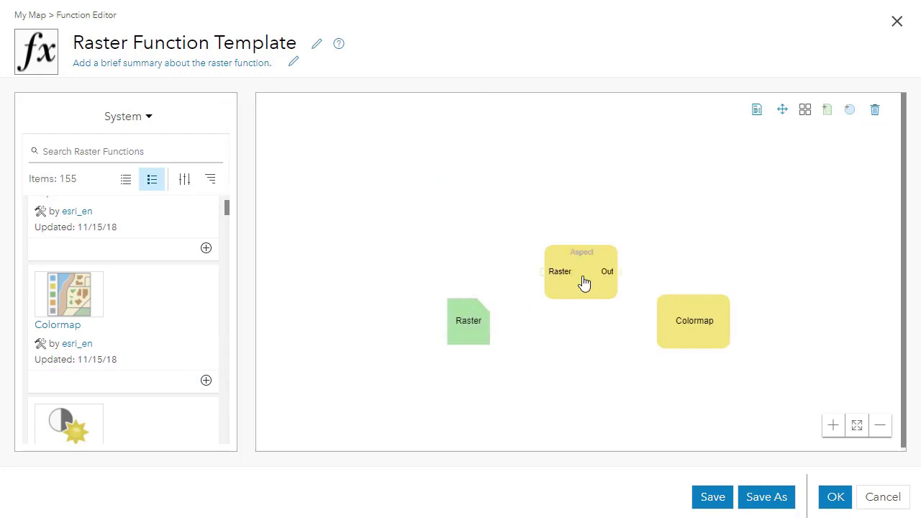
double_click(583, 282)
left_click(410, 130)
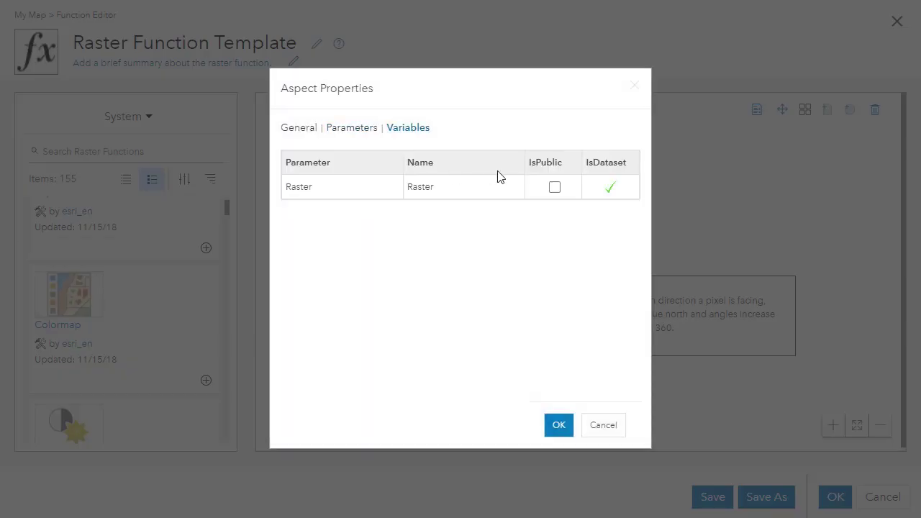
left_click(555, 189)
left_click(344, 131)
left_click(558, 424)
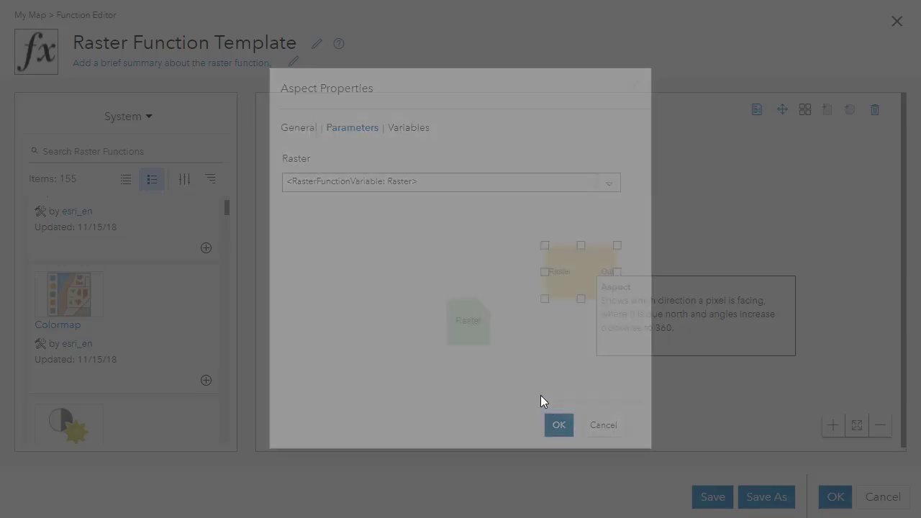
mouse_move(470, 333)
left_mouse_down()
mouse_move(510, 288)
mouse_move(590, 271)
mouse_move(656, 321)
left_mouse_up()
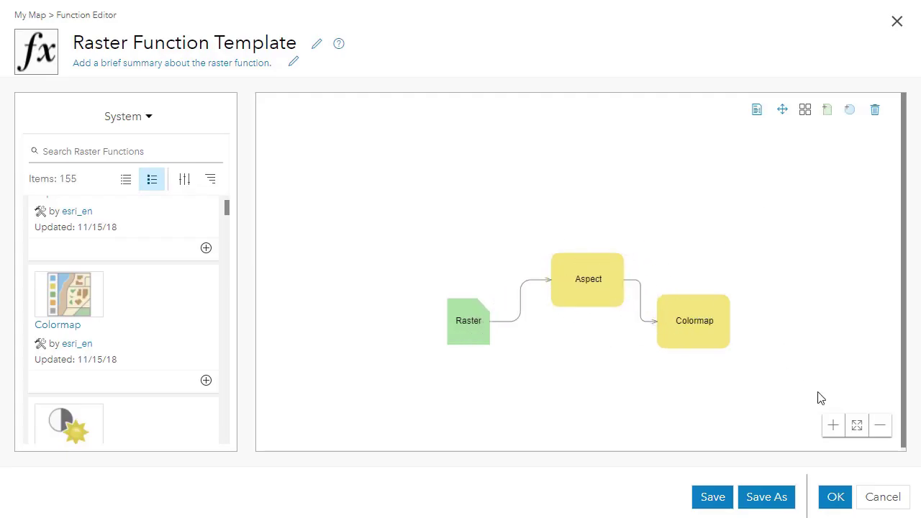
left_click(710, 497)
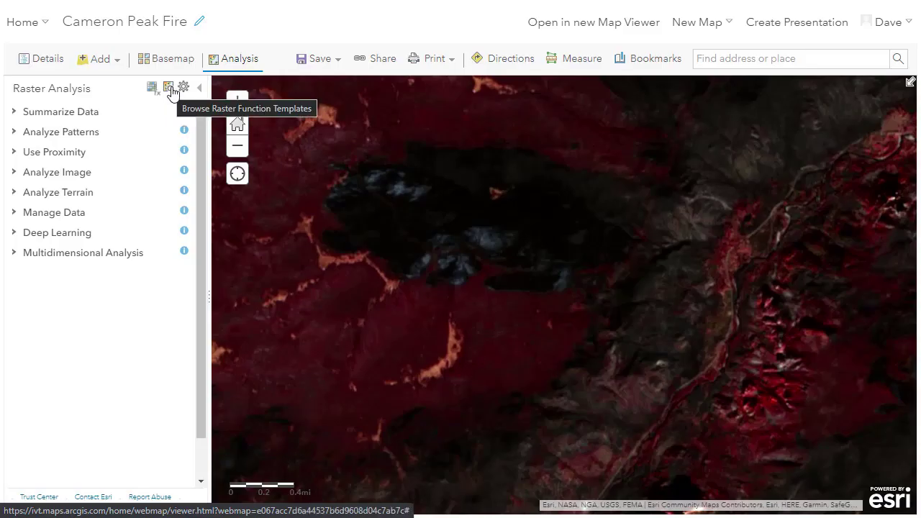
- Search My Content for 'burn' and open the Burn Severity - Cameron Peak Fire template for editing
left_click(172, 92)
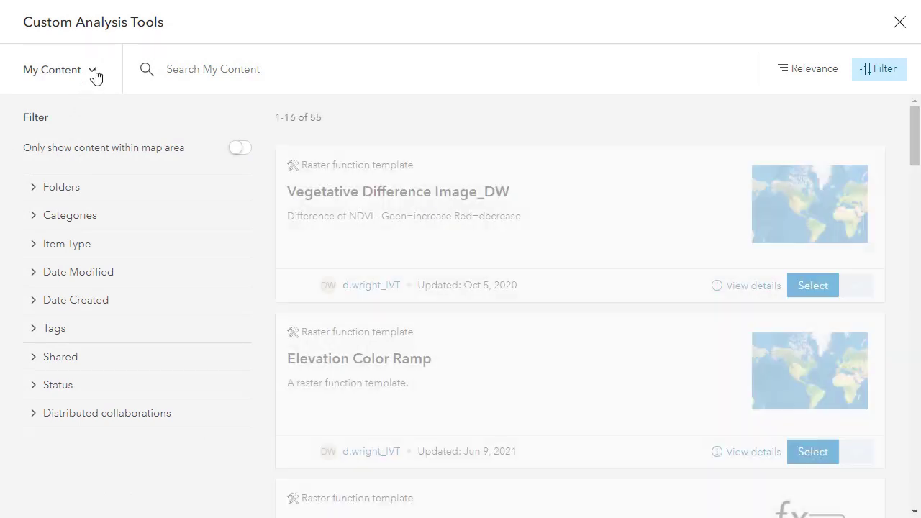
left_click(95, 75)
left_click(90, 76)
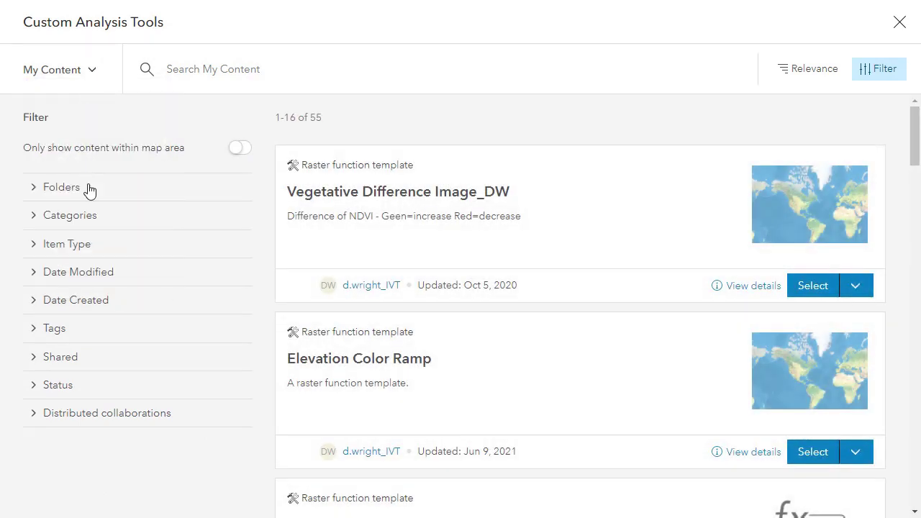
left_click(195, 71)
type("burn")
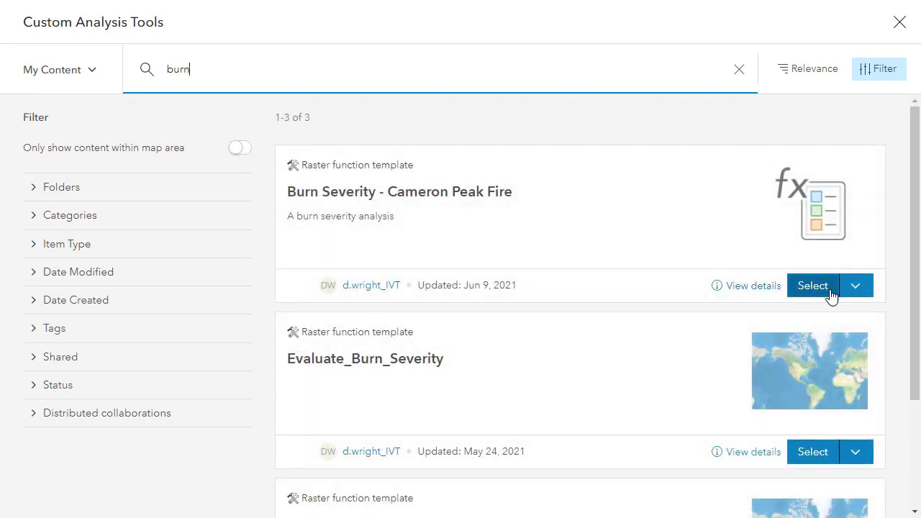
left_click(853, 288)
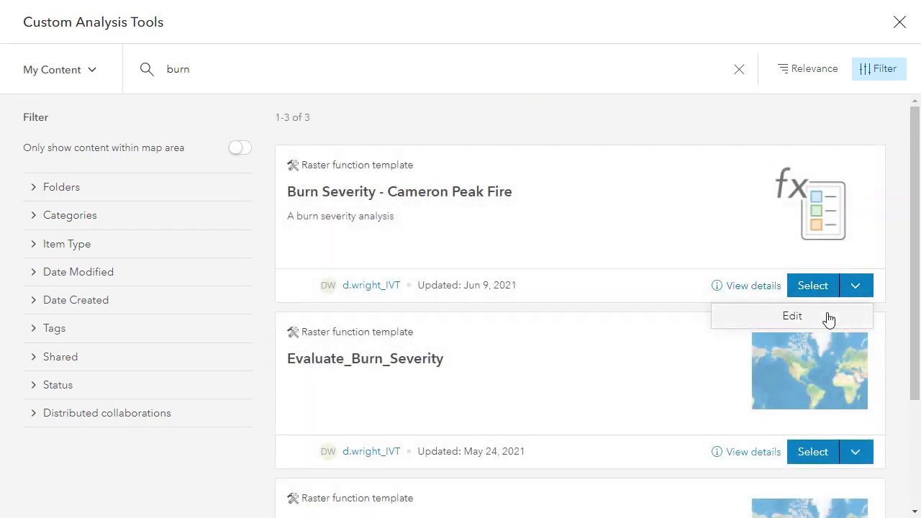
left_click(792, 316)
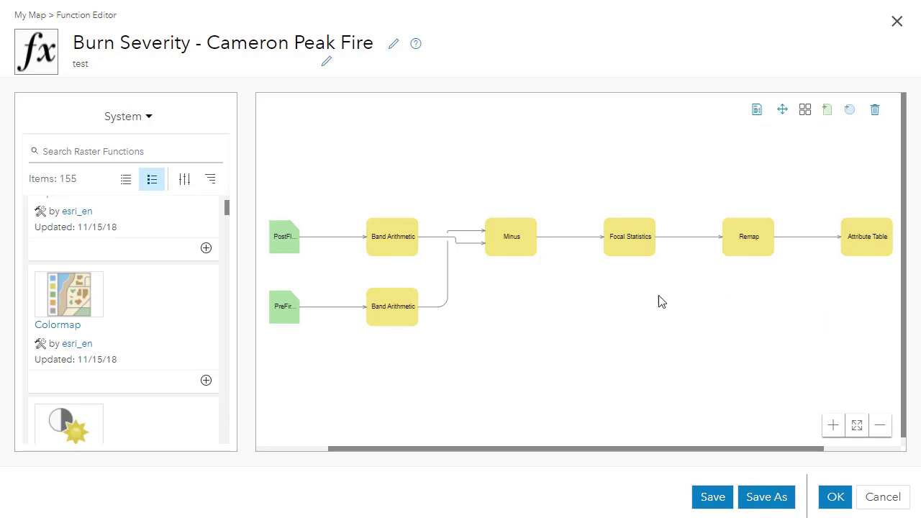
- Review the PostFireRaster input, Band Arithmetic and Attribute Table properties, then close the Function Editor
left_click(285, 244)
left_click(832, 425)
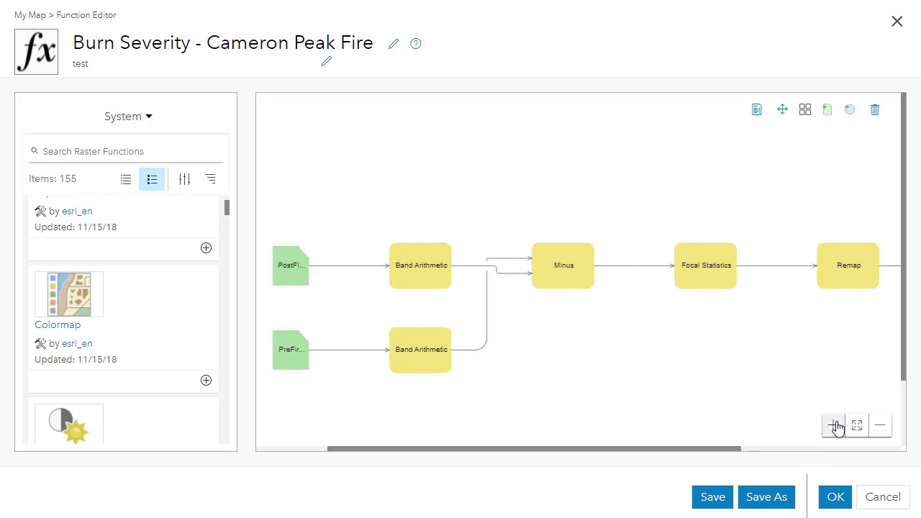
double_click(426, 280)
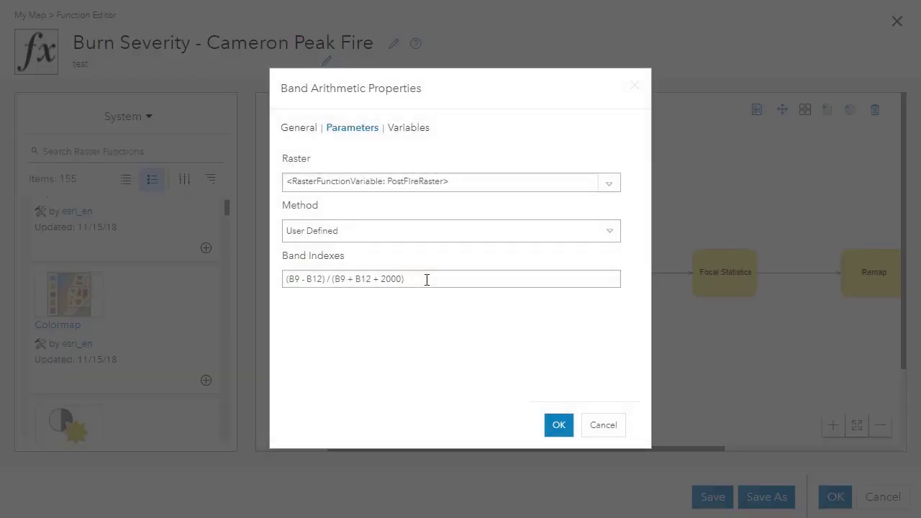
left_click(407, 127)
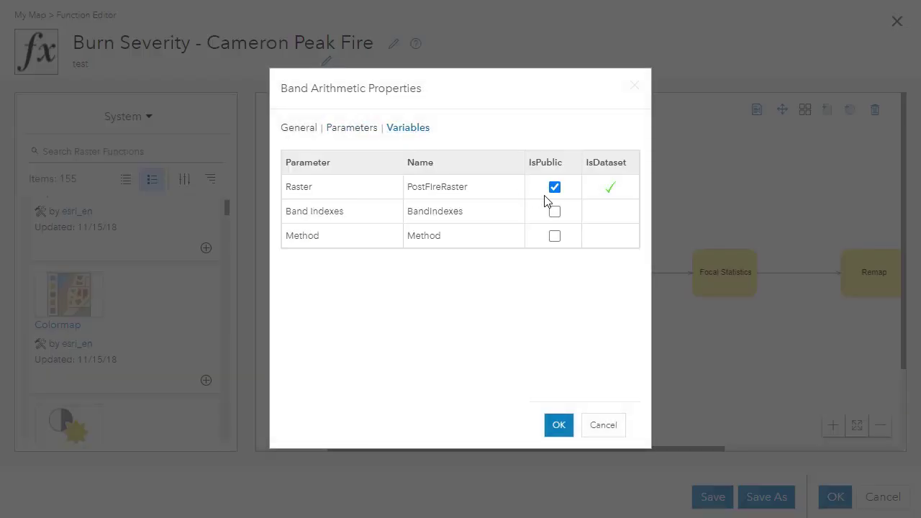
left_click(562, 428)
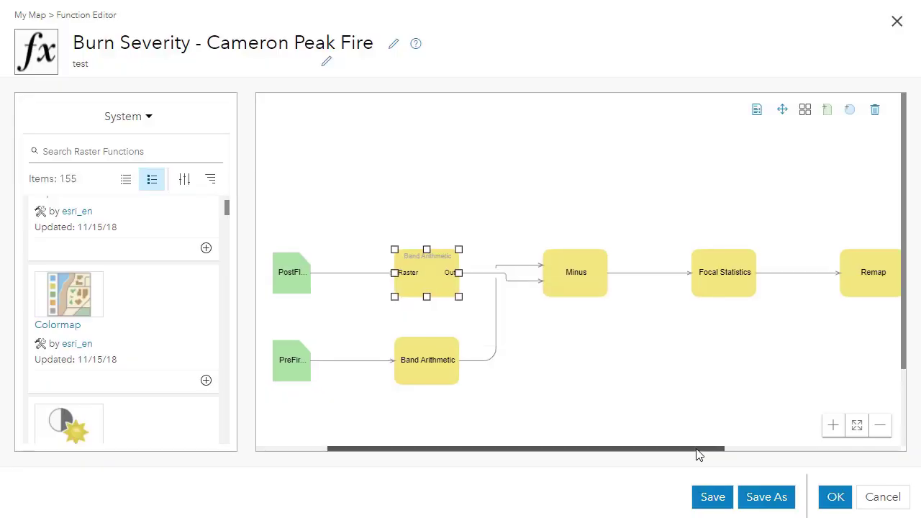
left_click_drag(695, 454, 812, 277)
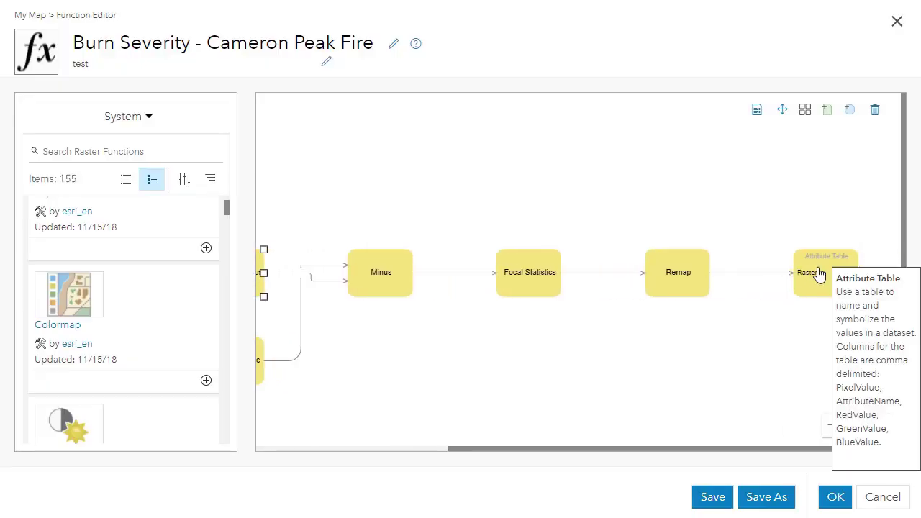
double_click(815, 273)
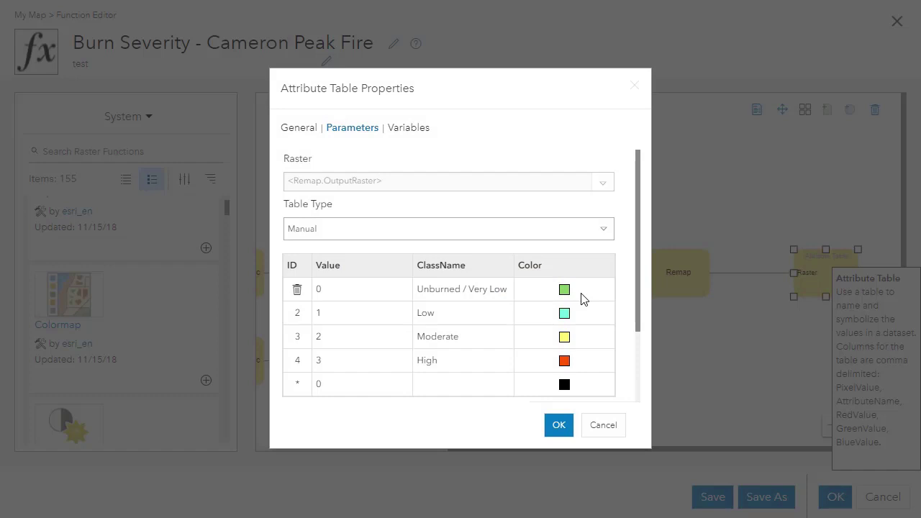
left_click(559, 424)
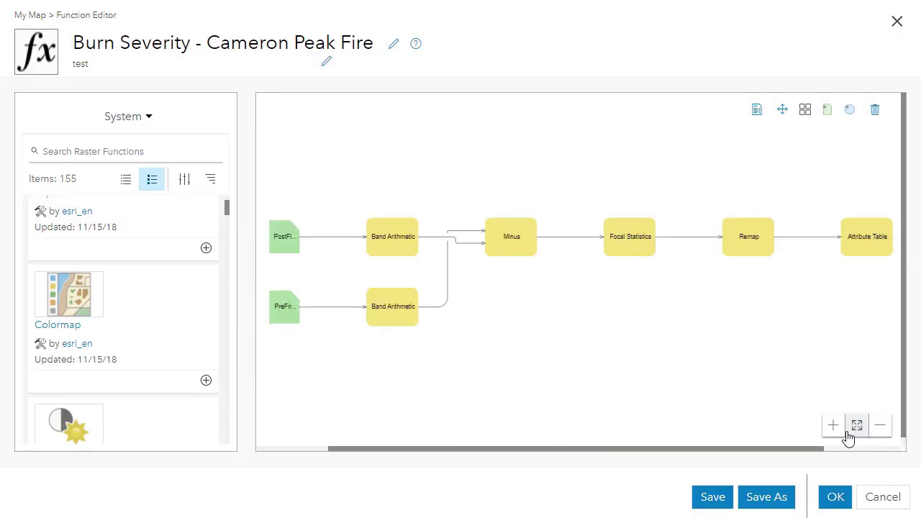
left_click(833, 495)
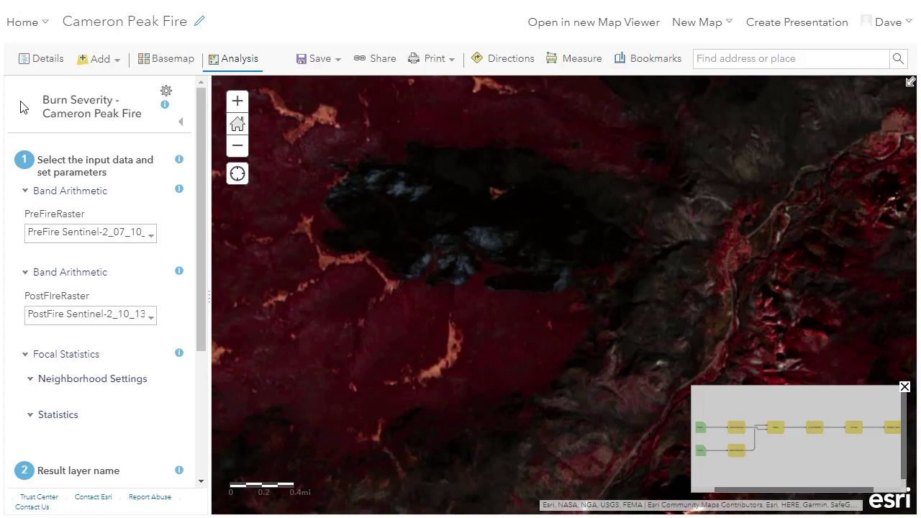
- Keep the pre- and post-fire raster inputs and the Tiled imagery layer output type
left_click(151, 245)
left_click(151, 246)
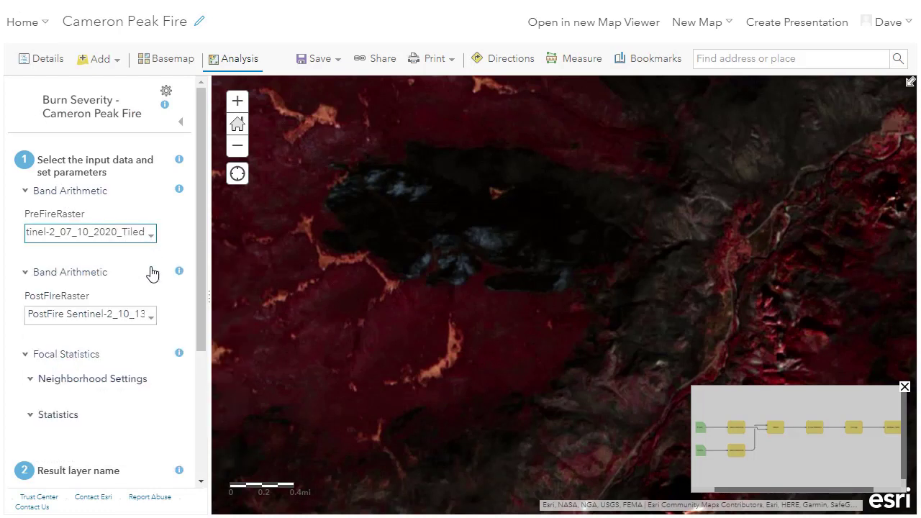
left_click(149, 321)
left_click(149, 321)
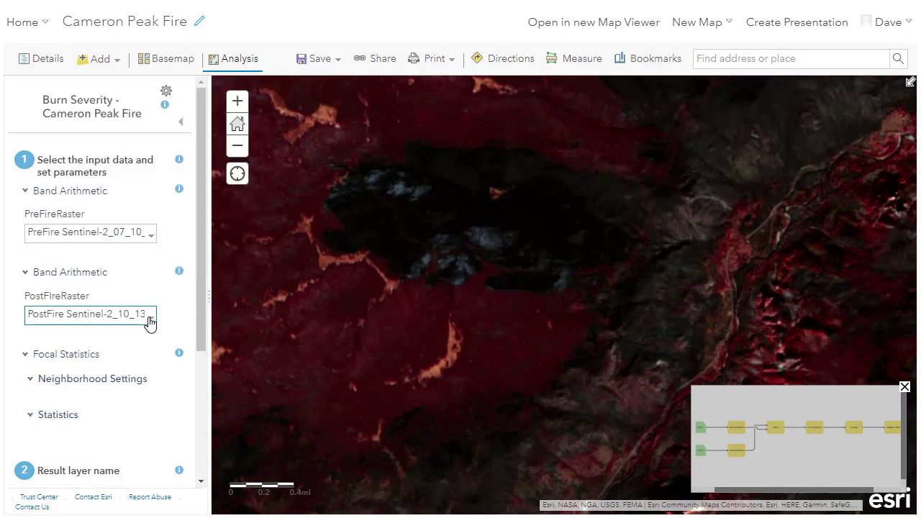
left_click_drag(203, 262, 209, 369)
left_click(162, 403)
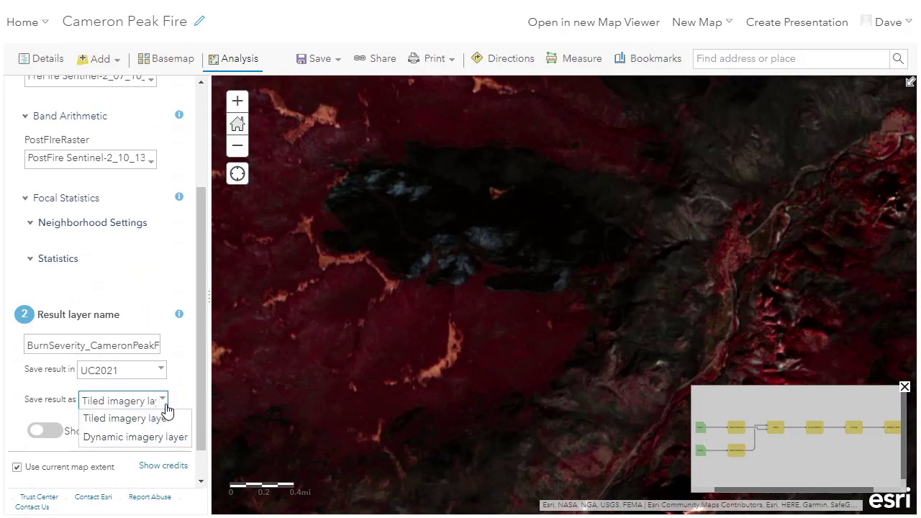
left_click(166, 420)
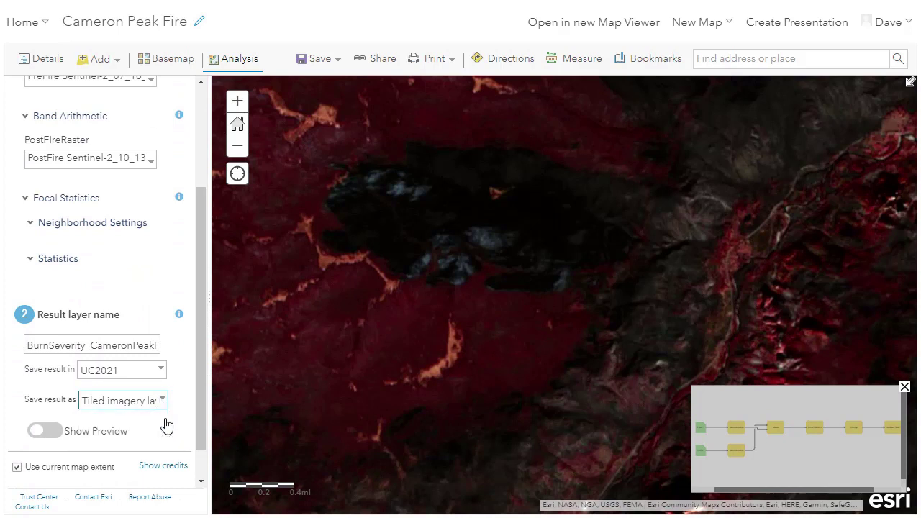
- Preview the burn severity result, check its credit cost, and run the analysis
left_click(45, 432)
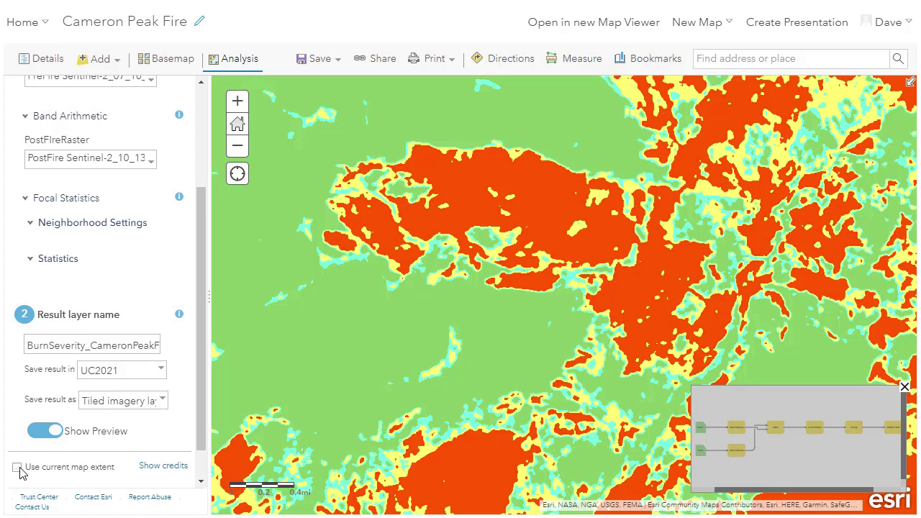
left_click(155, 472)
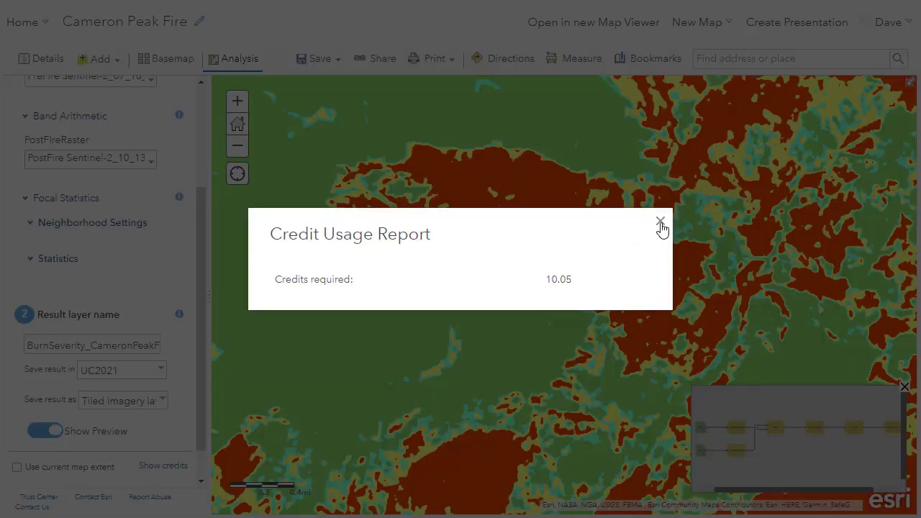
left_click(660, 227)
scroll(108, 403, "down", 1)
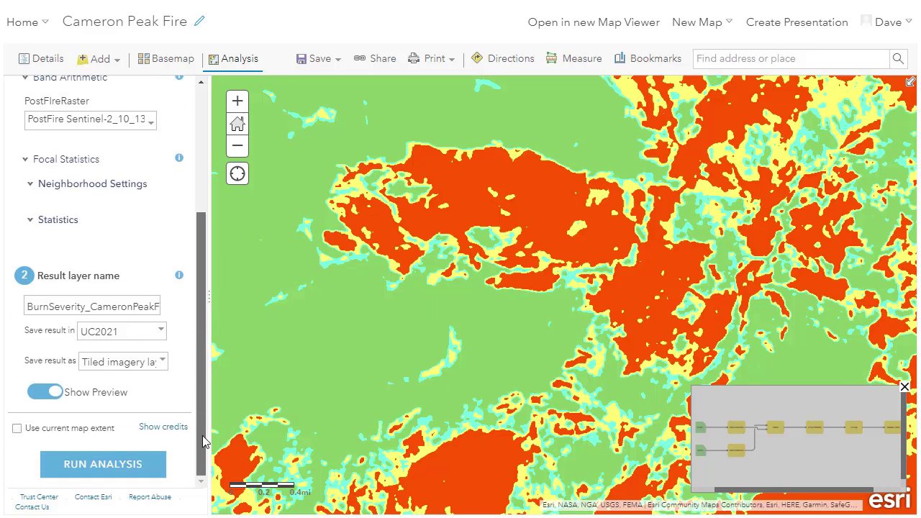
left_click(115, 471)
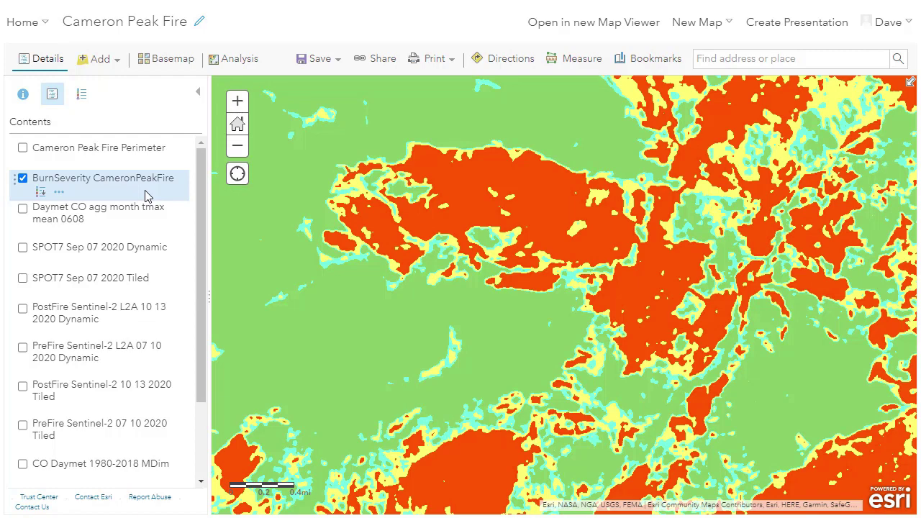
- Zoom the map to the Burn Severity bookmark extent
scroll(646, 269, "down", 1)
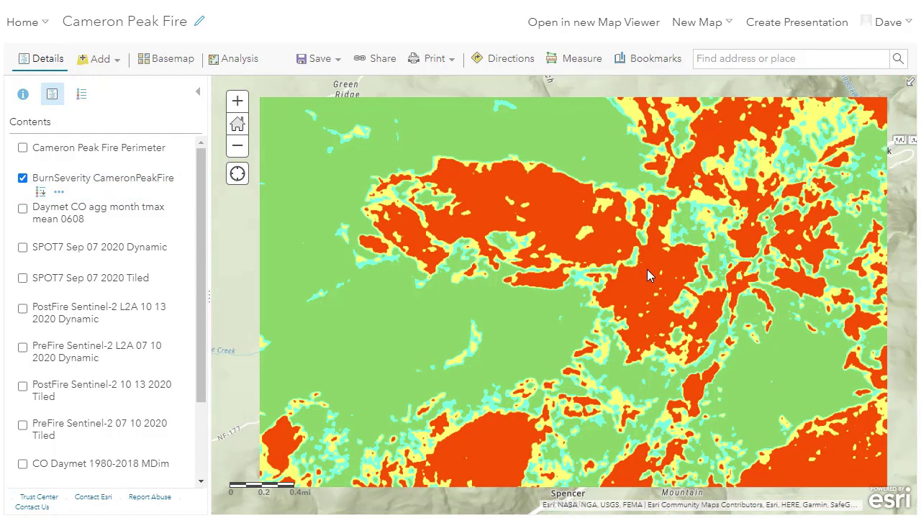
scroll(646, 270, "up", 1)
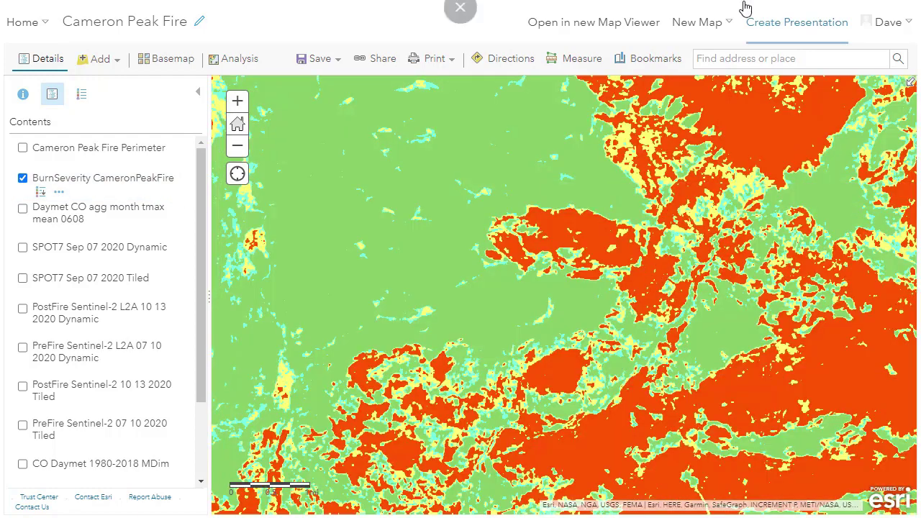
left_click(654, 57)
left_click(654, 244)
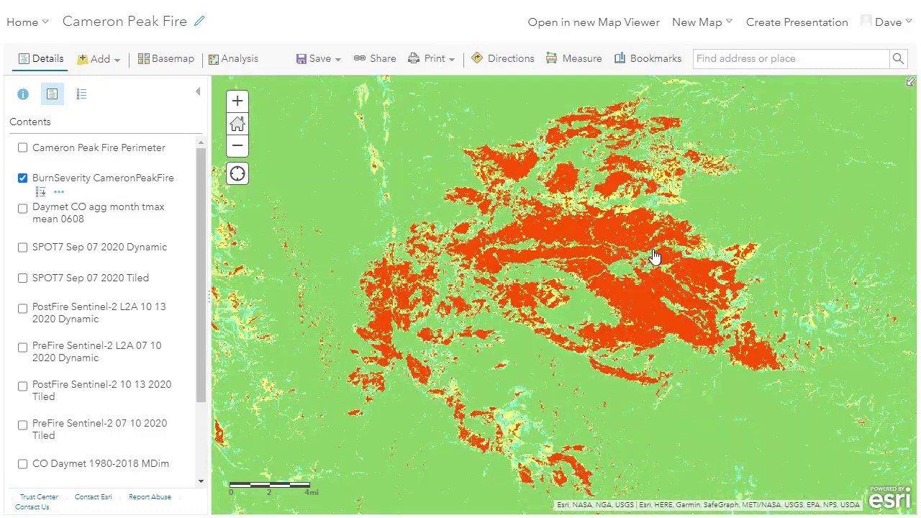
- Identify a red pixel as High severity and show the BurnSeverity layer's legend
left_click(61, 193)
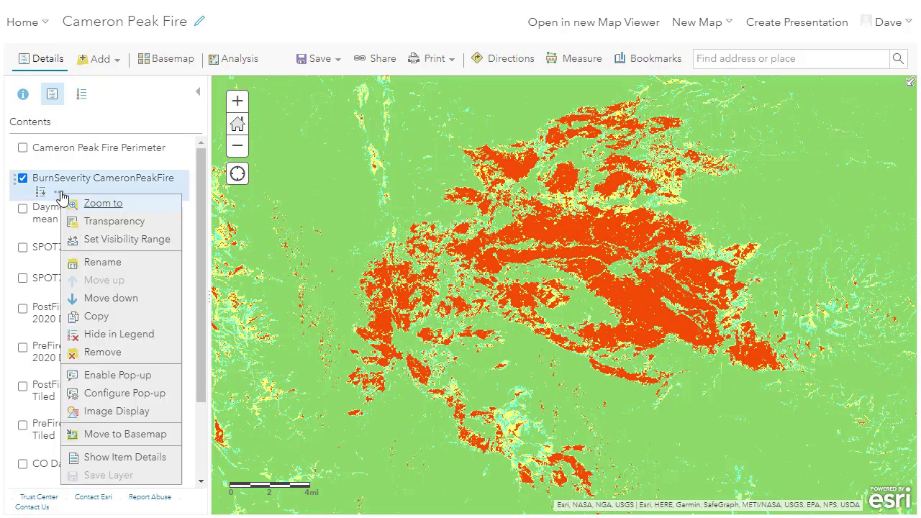
left_click(538, 230)
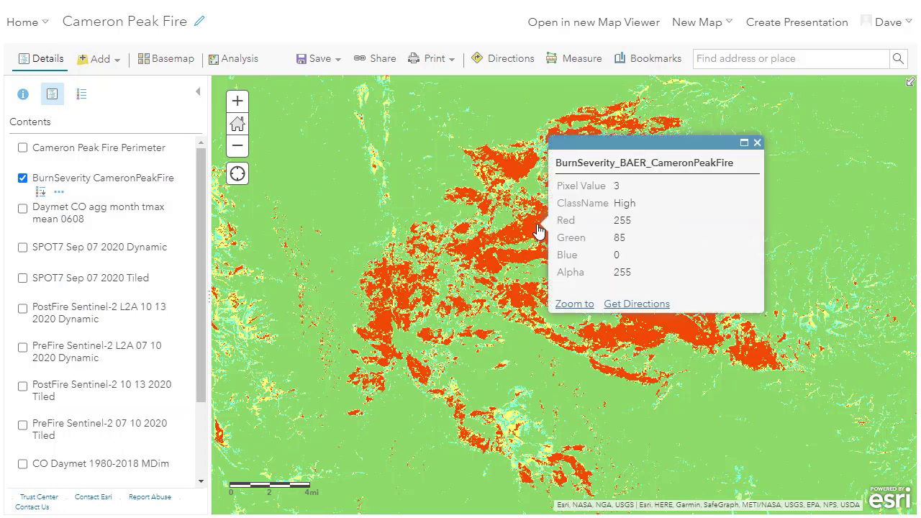
left_click(42, 193)
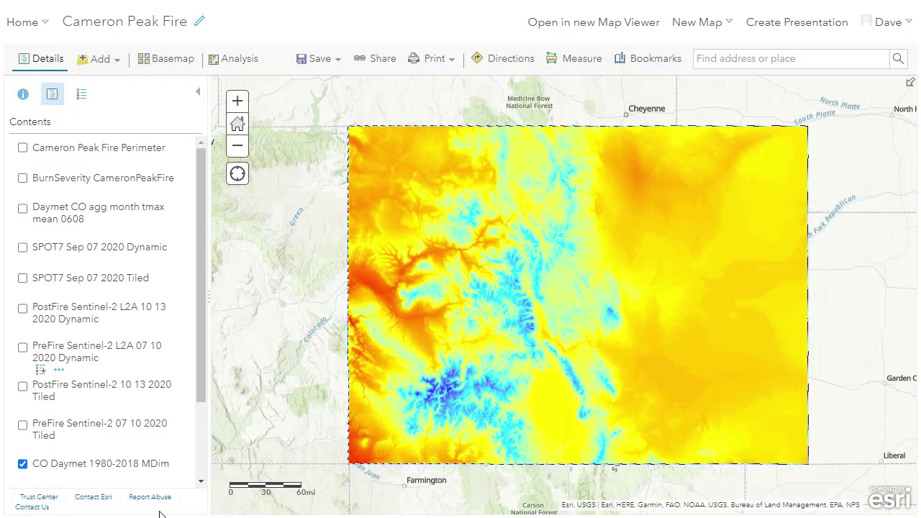
- Use the CO Daymet Multidimensional Filter to display tmax for 12/31/2018
left_click(59, 476)
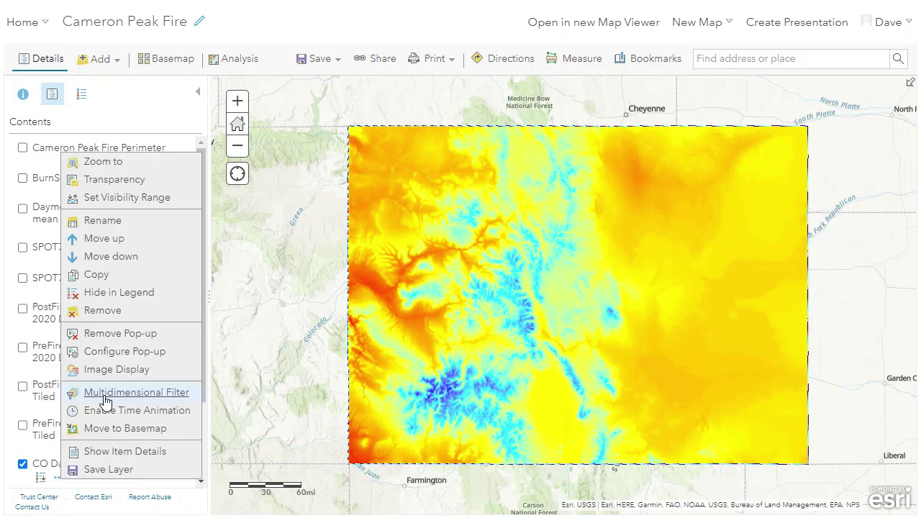
left_click(107, 403)
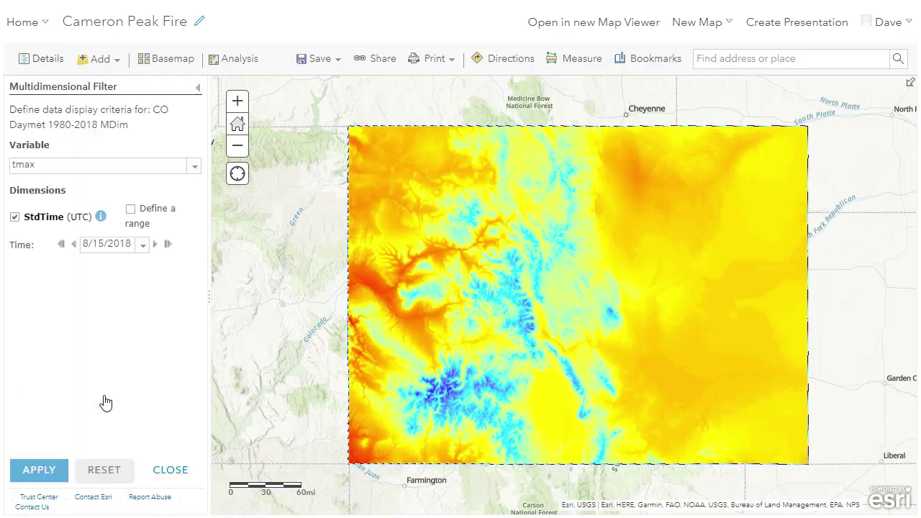
left_click(155, 245)
left_click(61, 245)
left_click(45, 469)
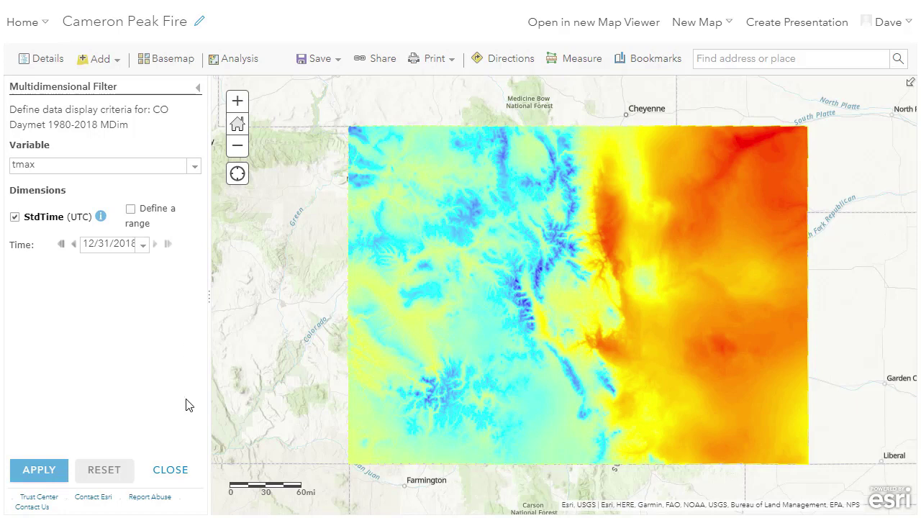
left_click(173, 470)
- Open the MDim-Trend-Predict template from My Content, accept its function chain and run it
left_click(234, 58)
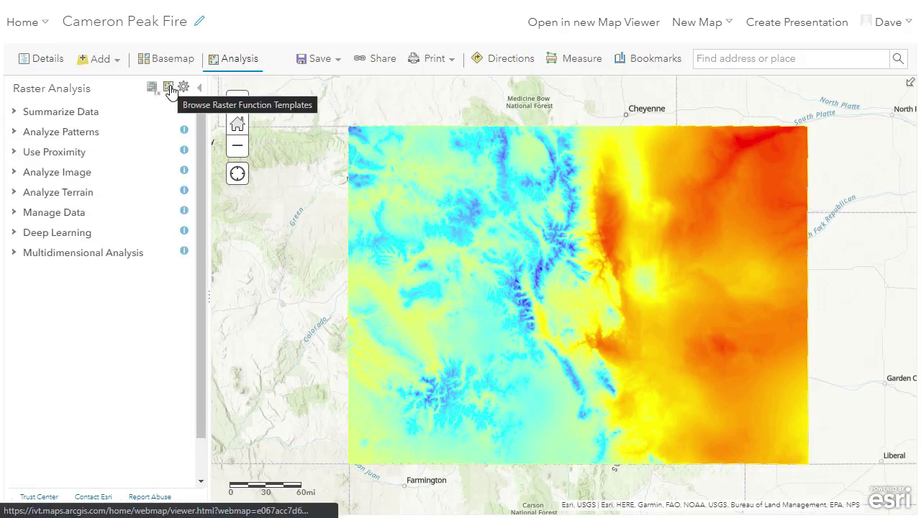
left_click(169, 89)
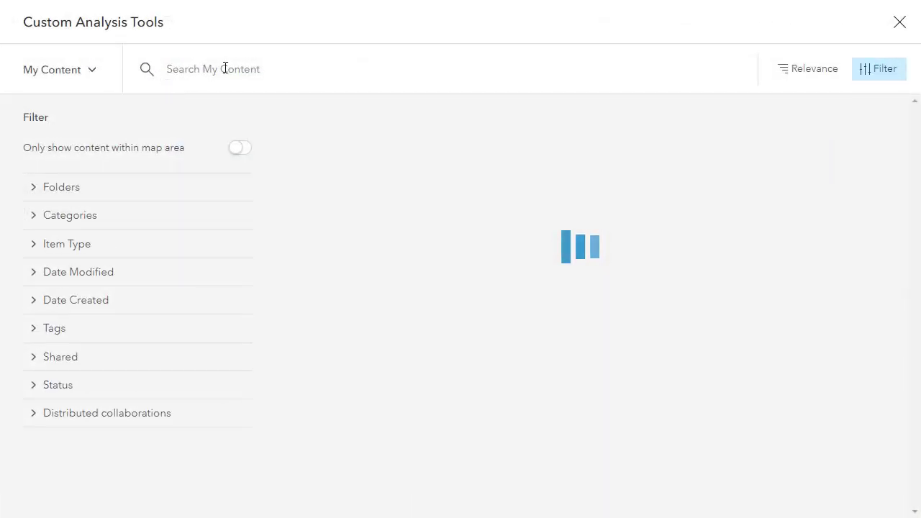
left_click(226, 68)
type("MDim-Trend-Predict")
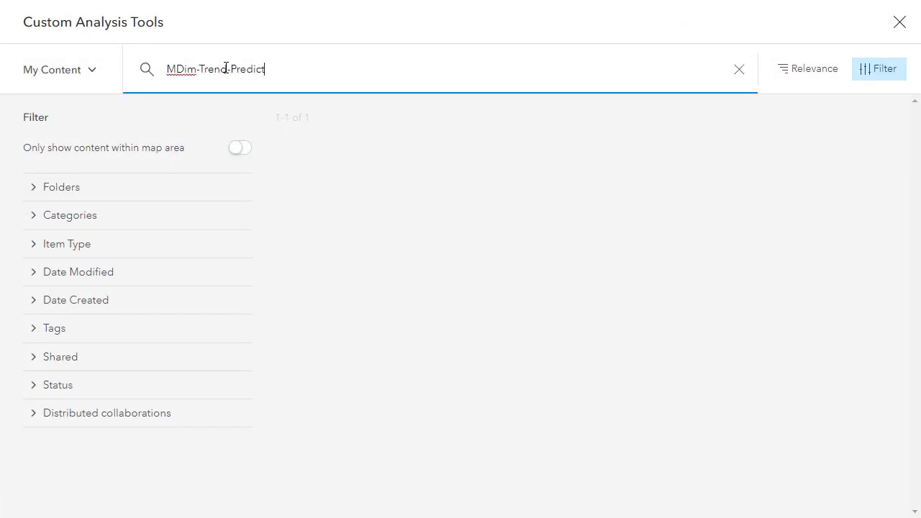
left_click(856, 288)
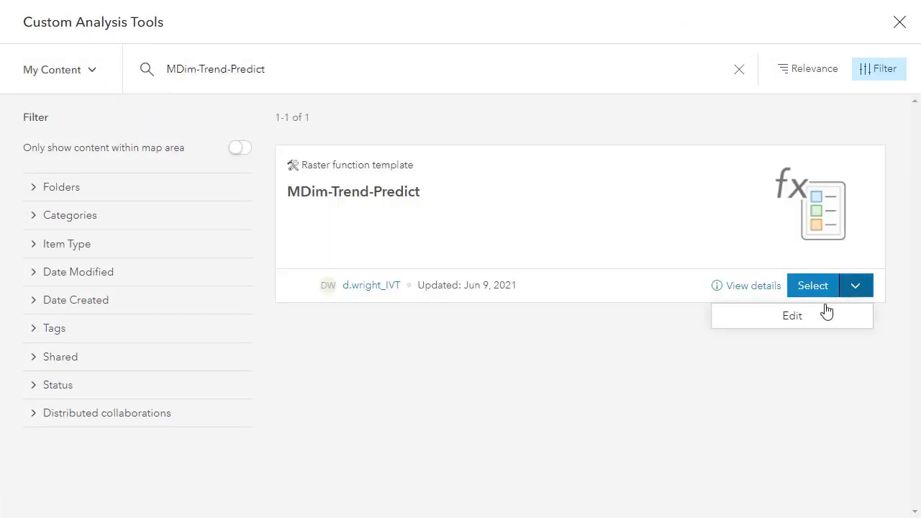
left_click(825, 314)
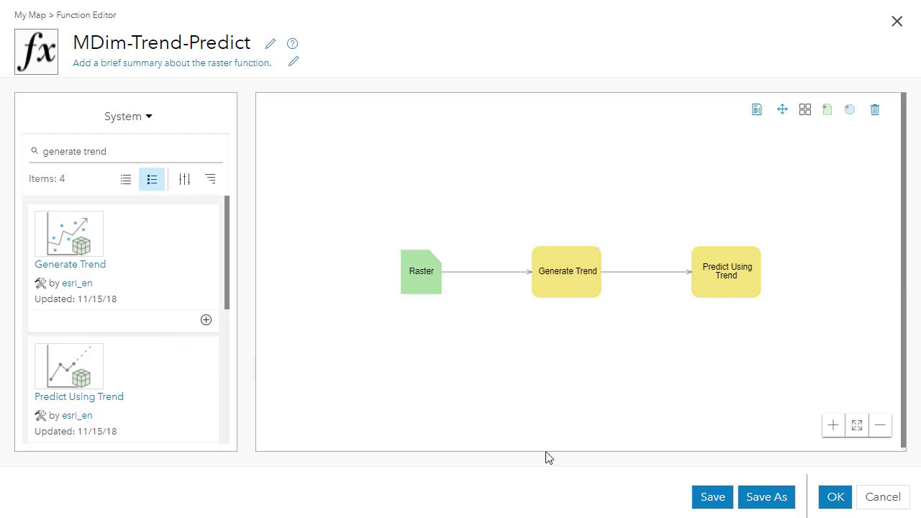
left_click(832, 497)
left_click_drag(204, 110, 179, 401)
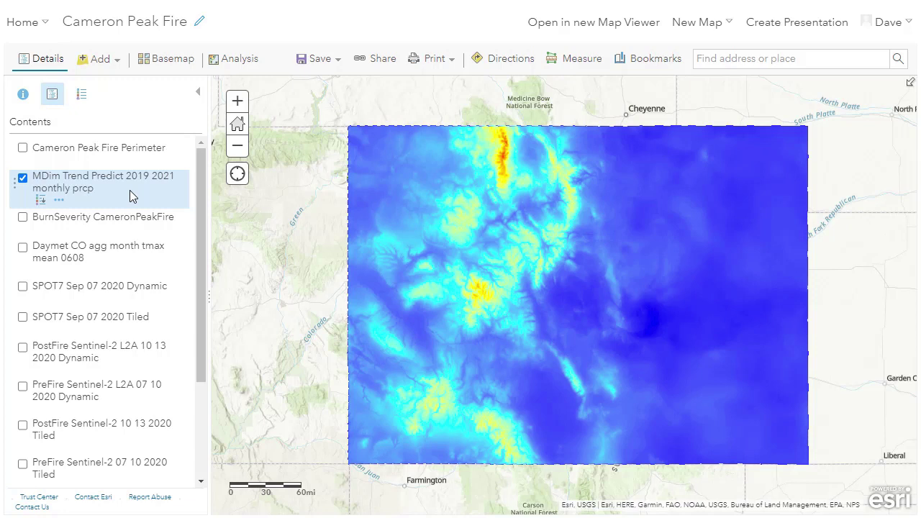
- Set the trend layer's time to July 2021 and check a pixel's predicted precipitation
left_click(63, 204)
left_click(142, 245)
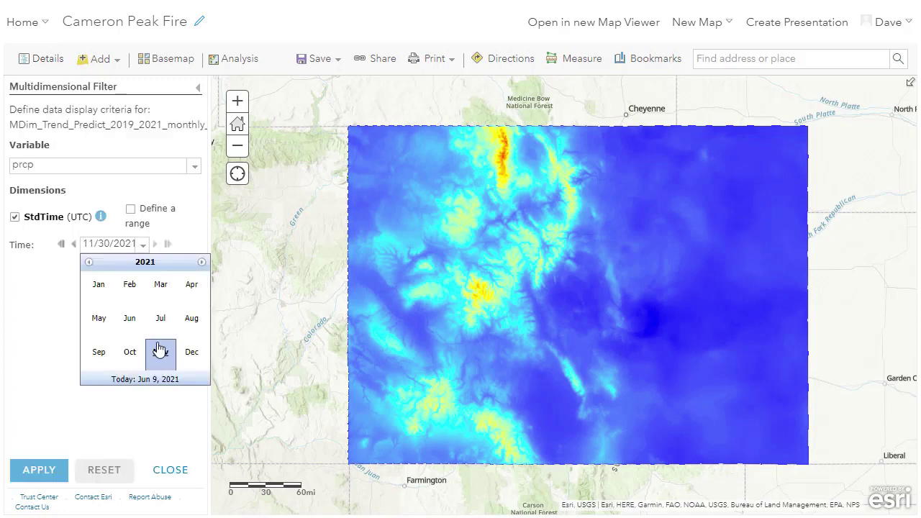
left_click(161, 319)
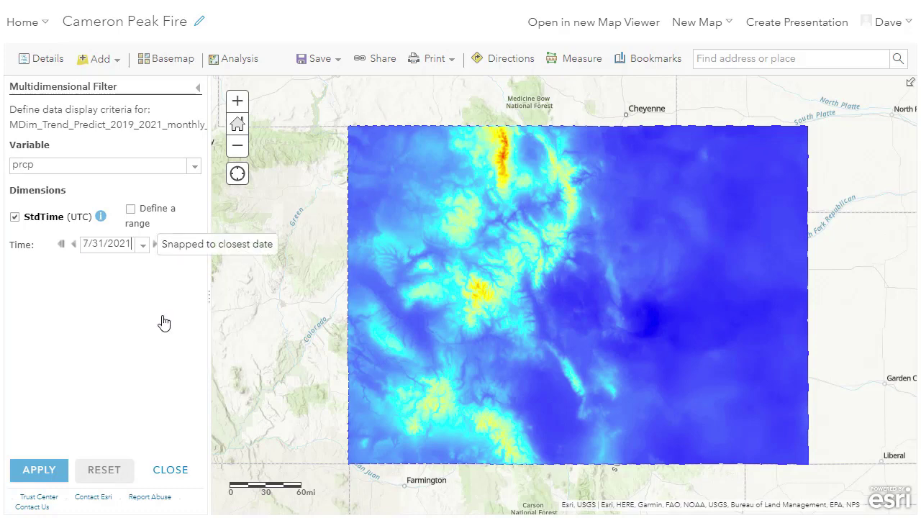
left_click(36, 471)
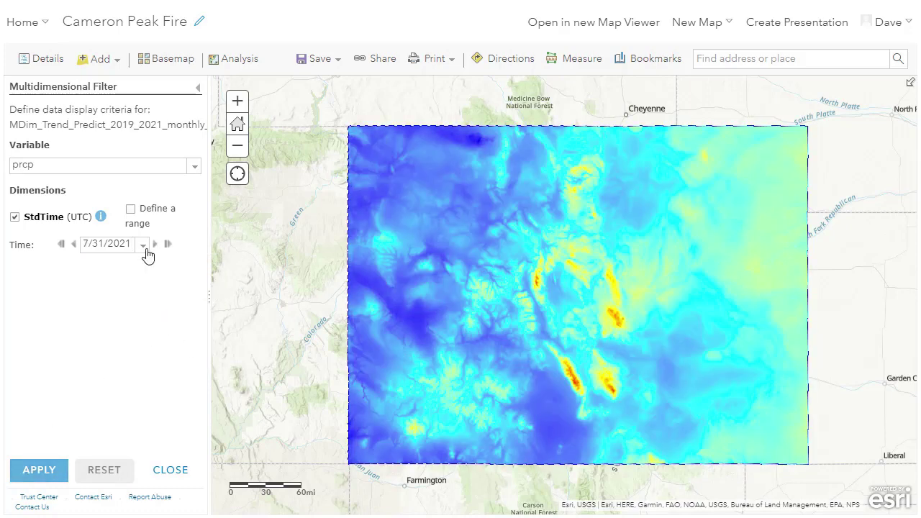
left_click(569, 244)
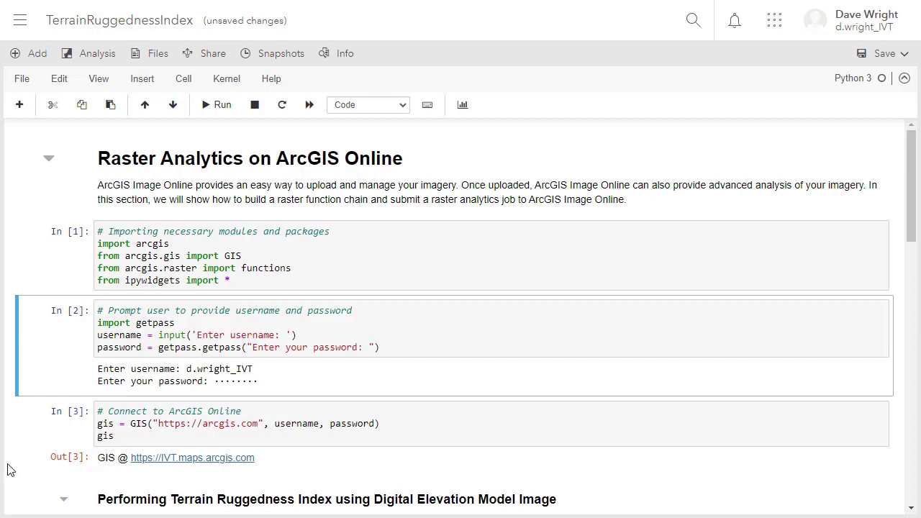
- Move past the import, sign-in and connection cells and rerun the Bullwark Ridge grayscale elevation map cell
left_click(238, 257)
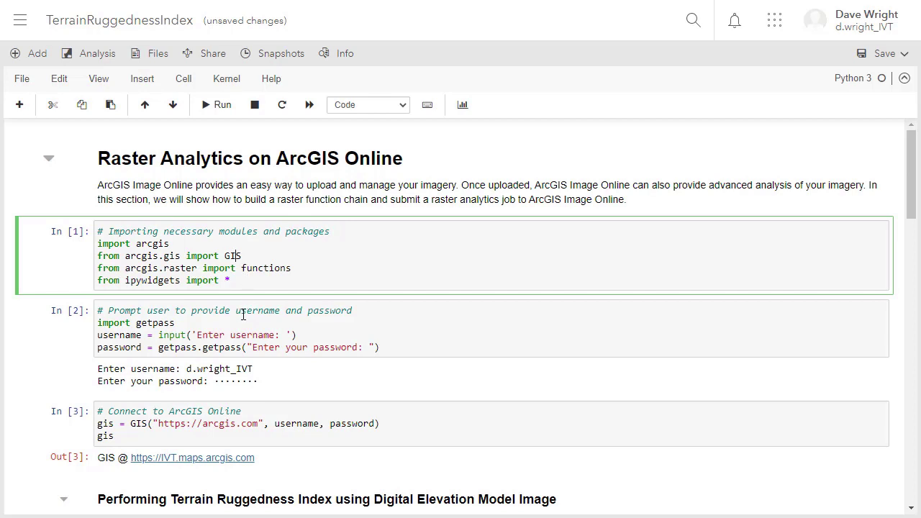
left_click(238, 310)
scroll(245, 310, "down", 1)
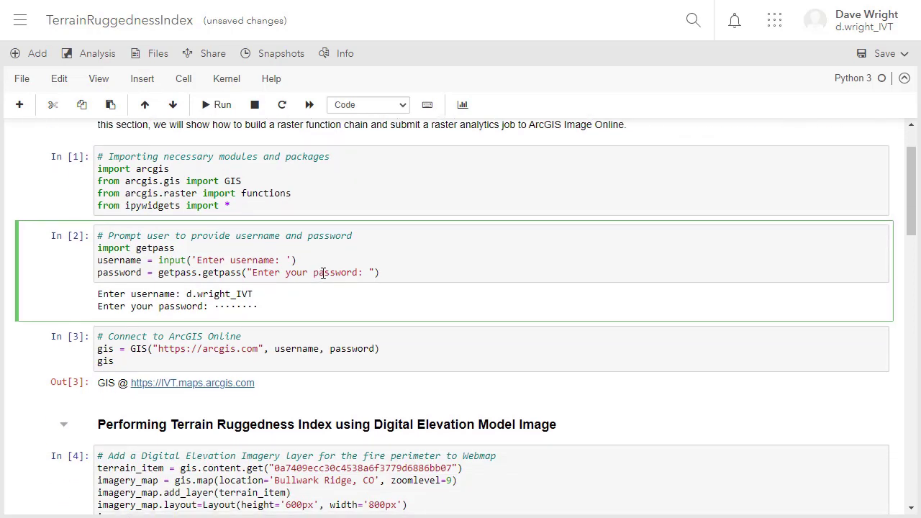
scroll(323, 272, "down", 1)
left_click(276, 283)
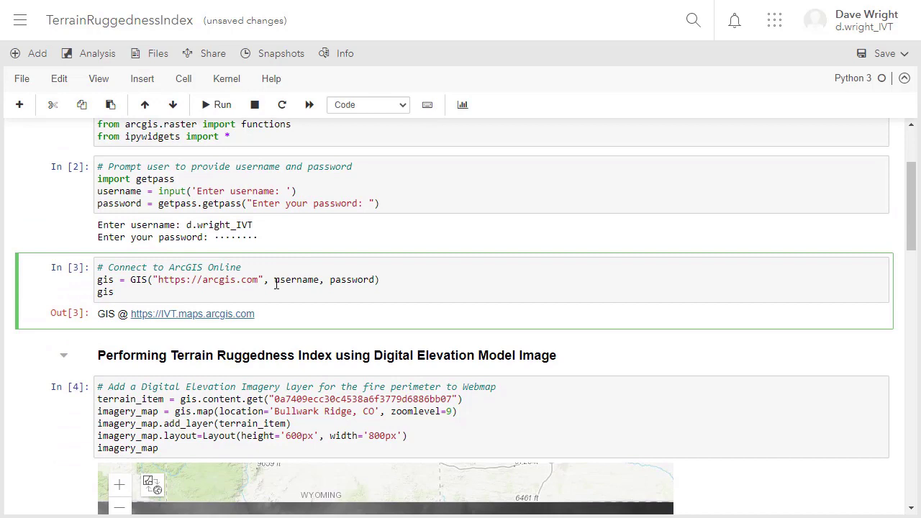
scroll(276, 283, "down", 1)
left_click(281, 336)
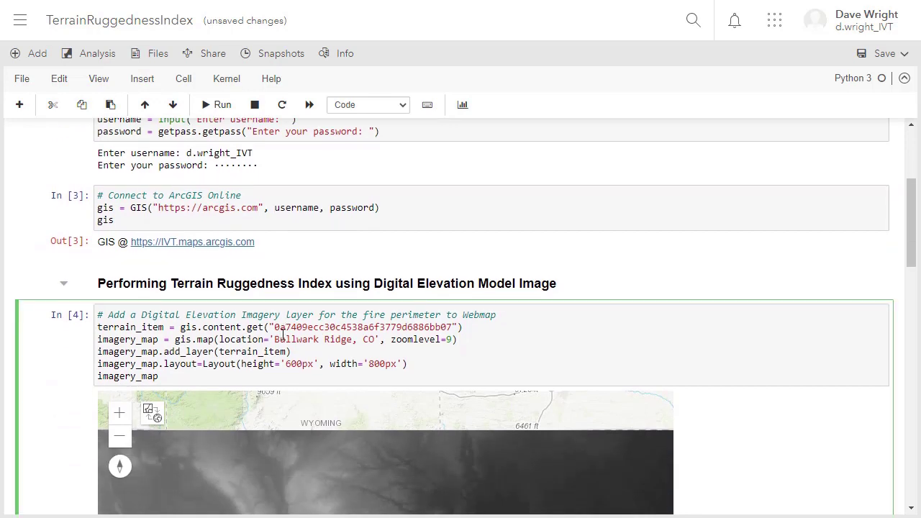
key("shift+Return")
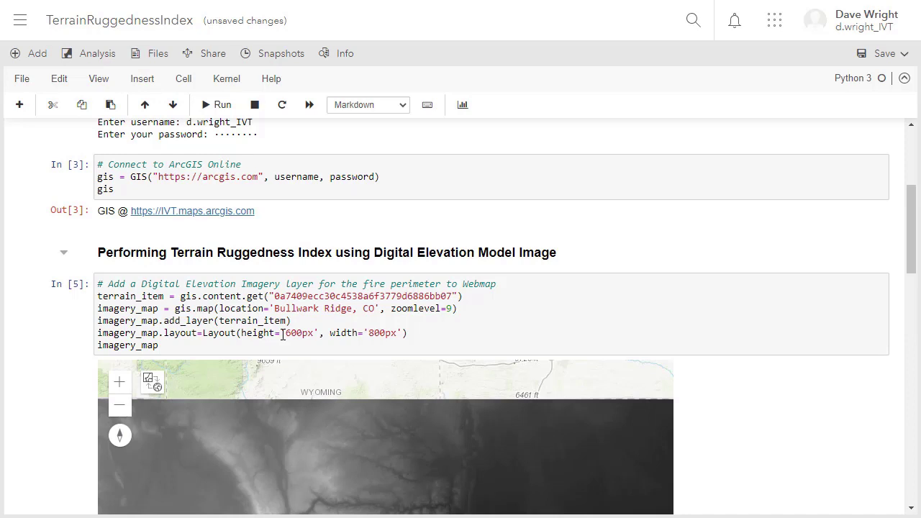
left_click_drag(913, 257, 918, 379)
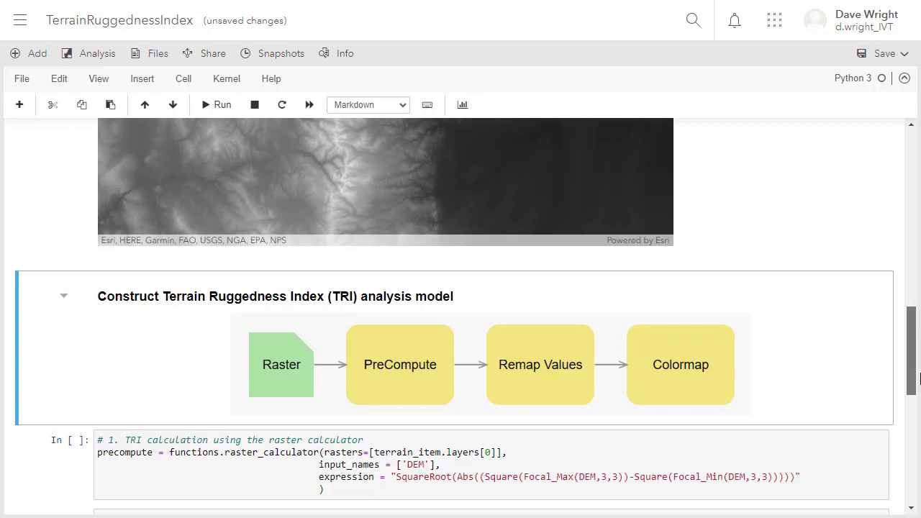
- Run the TRI raster calculation, remap/colormap and display cells to show the colour-coded ruggedness map
left_click_drag(918, 379, 918, 387)
left_click(799, 440)
key("shift+Return")
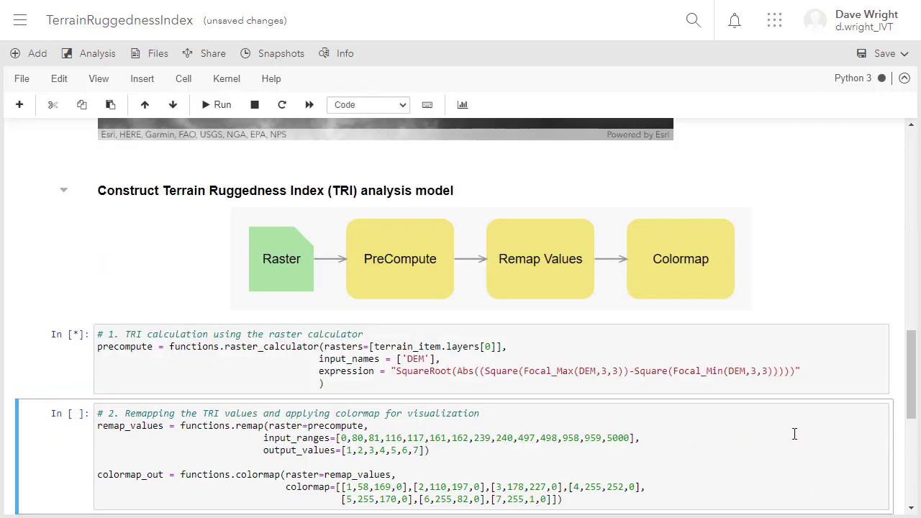
left_click(459, 437)
key("shift+Return")
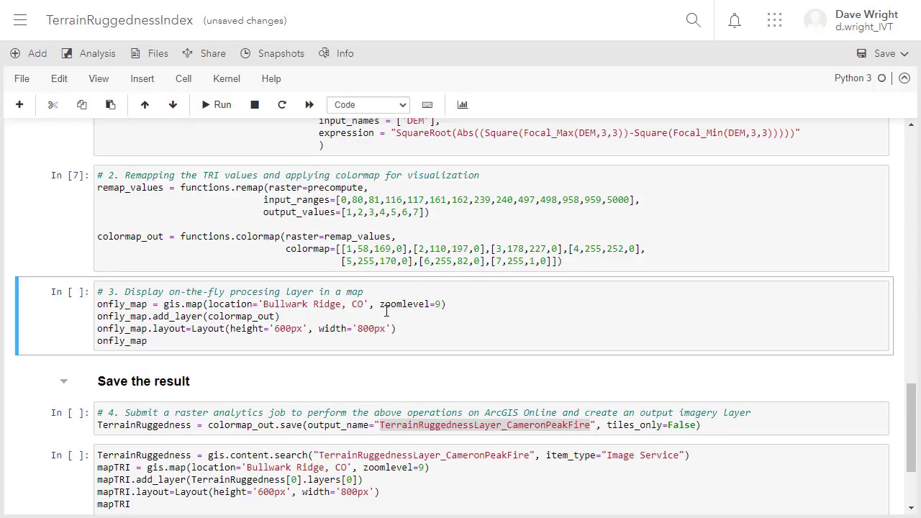
key("shift+Return")
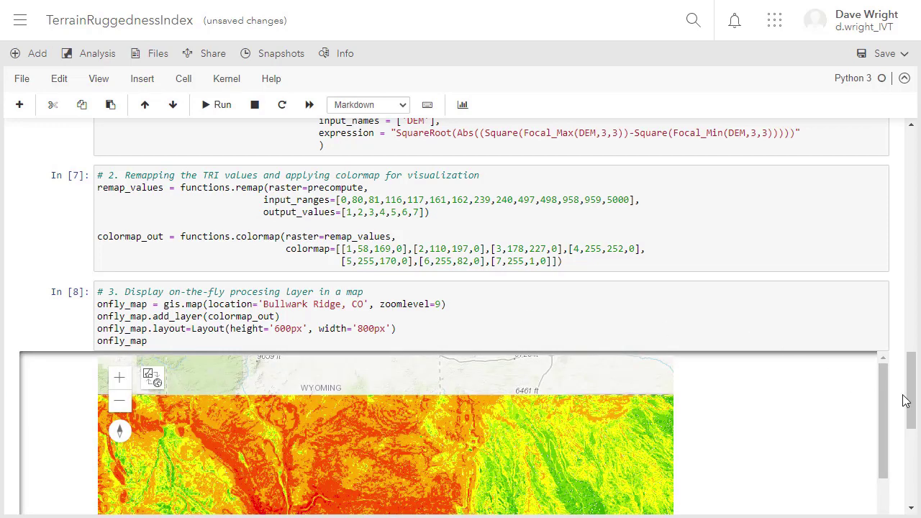
left_click_drag(913, 389, 912, 455)
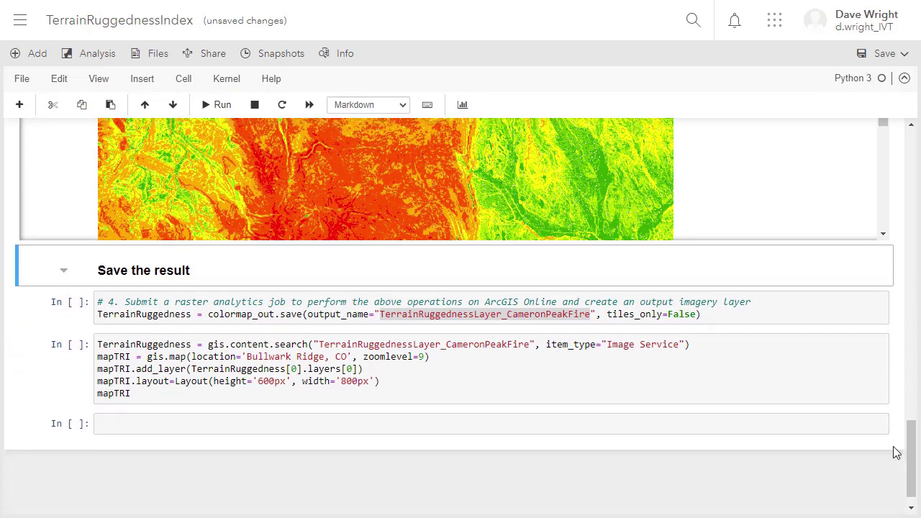
- Run the gis.content.search cell that maps the saved TerrainRuggednessLayer_CameronPeakFire layer
left_click(718, 323)
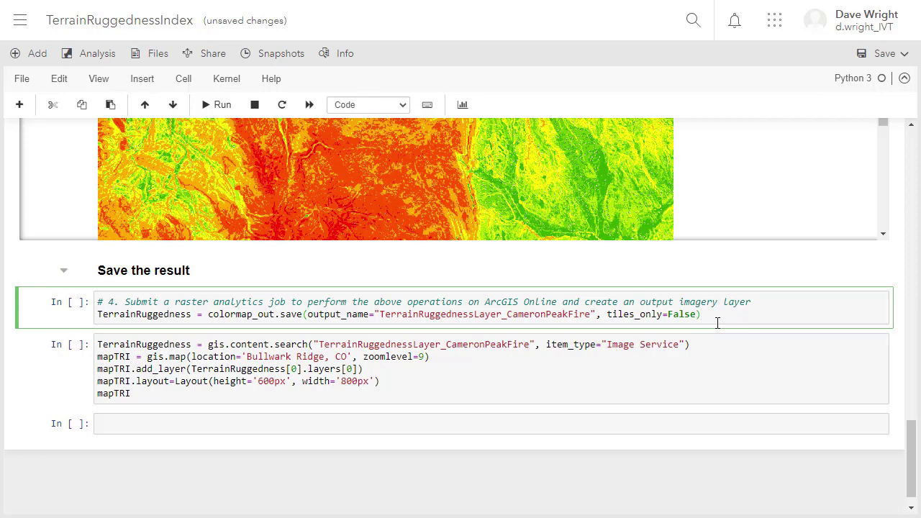
left_click(622, 365)
key("shift+Return")
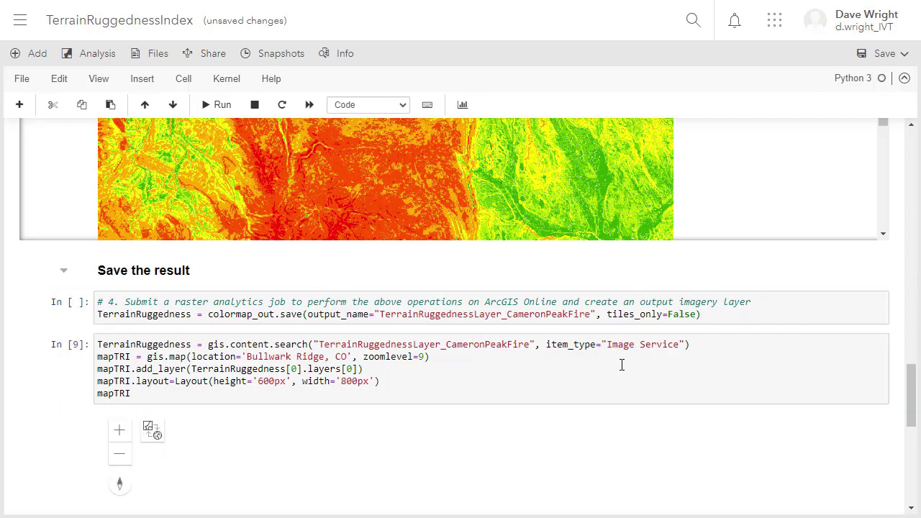